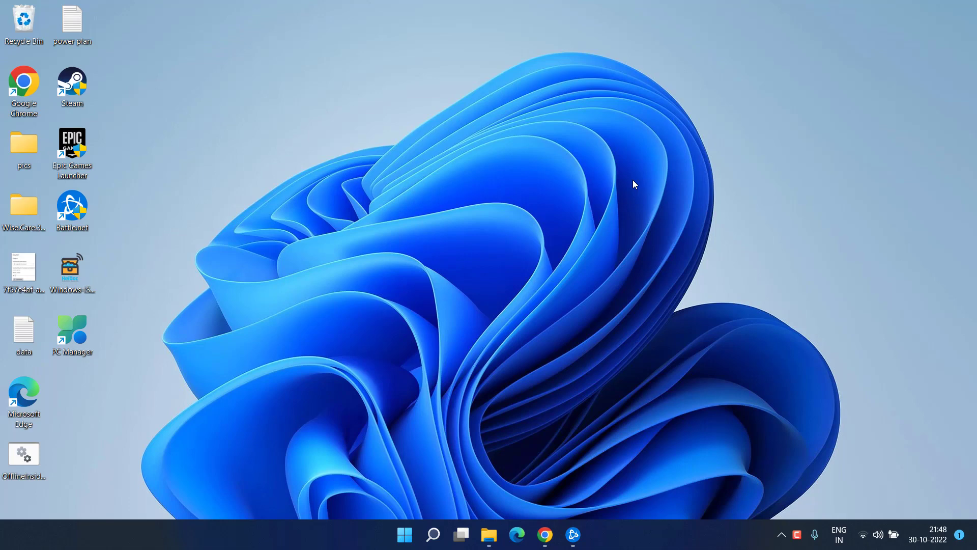
Step: View the Radeon RX 5500M driver details in Device Manager
right_click(397, 538)
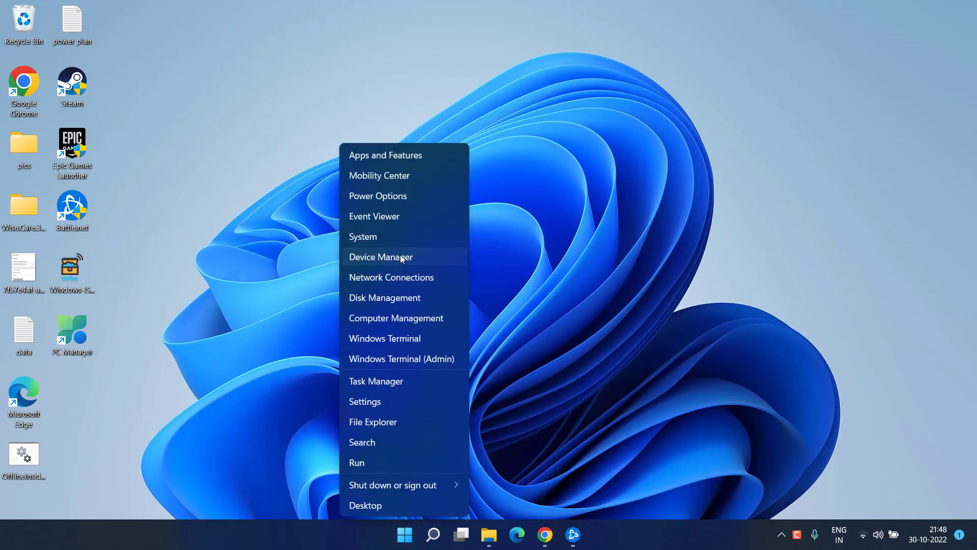
click(400, 256)
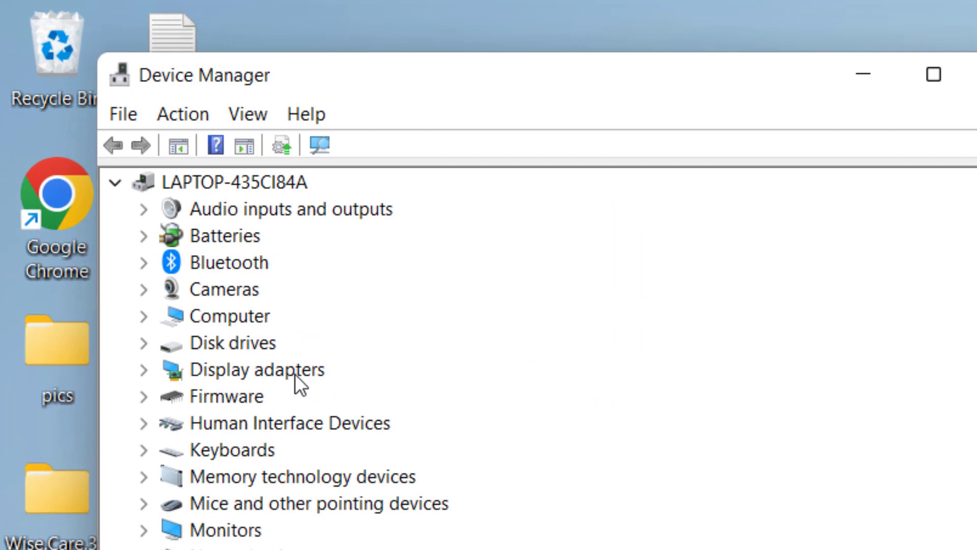
double_click(210, 263)
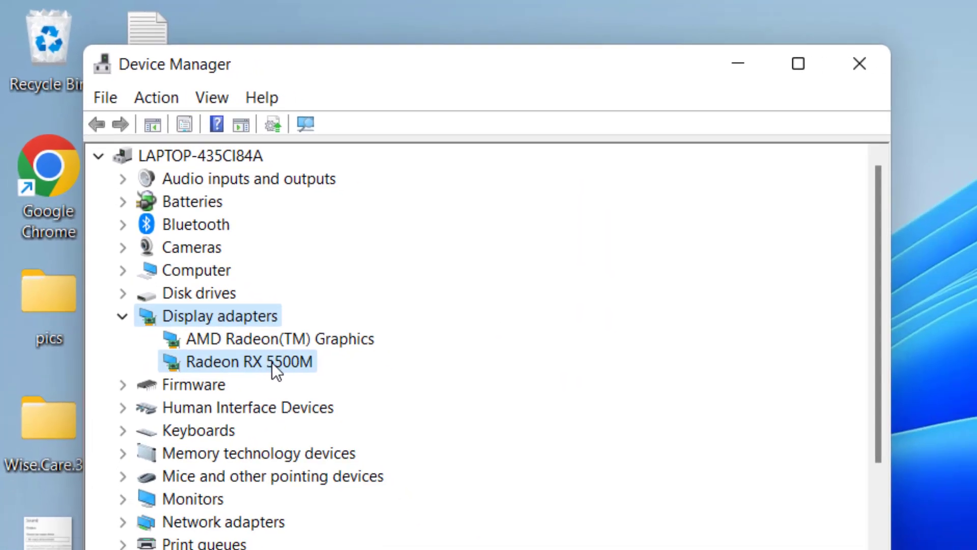
right_click(273, 341)
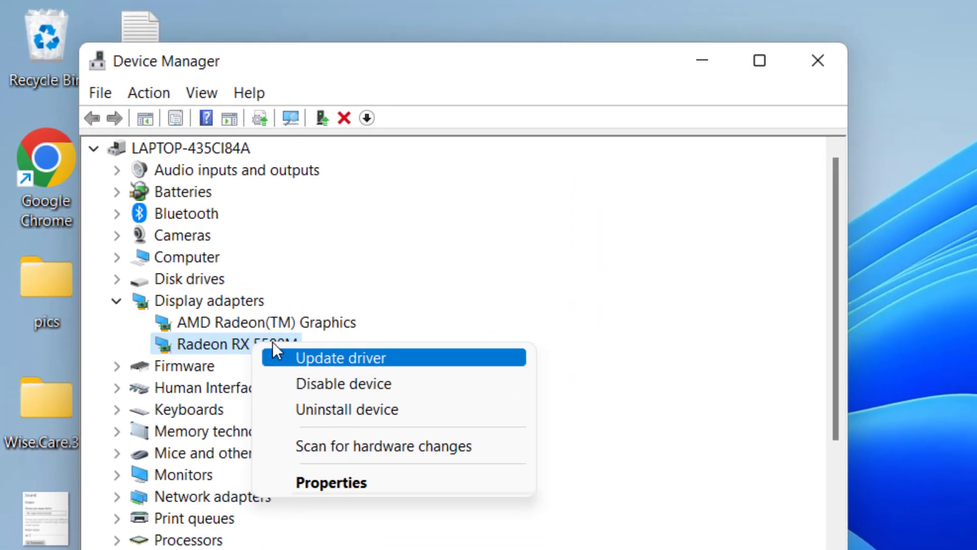
click(346, 484)
click(294, 106)
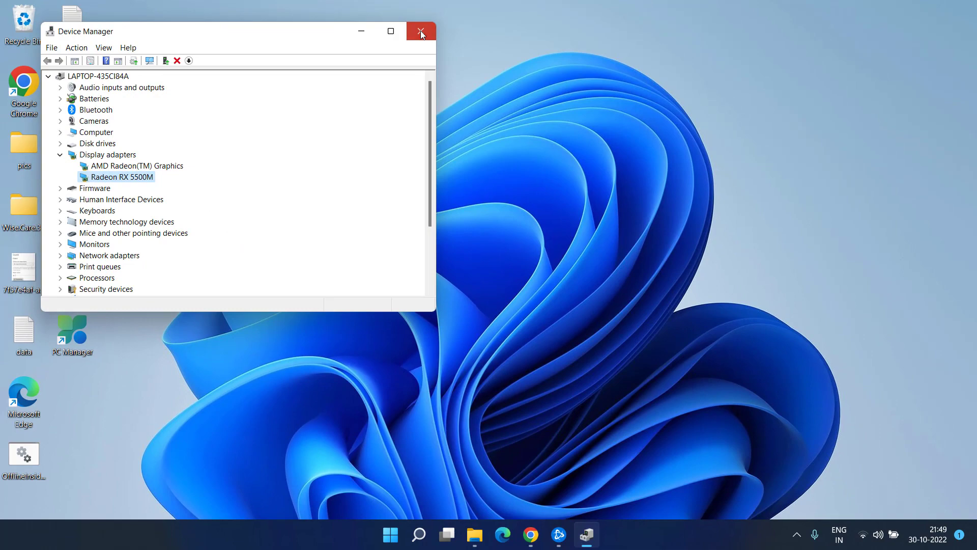
Step: Return to Chrome's GeForce Game Ready Driver page
click(420, 31)
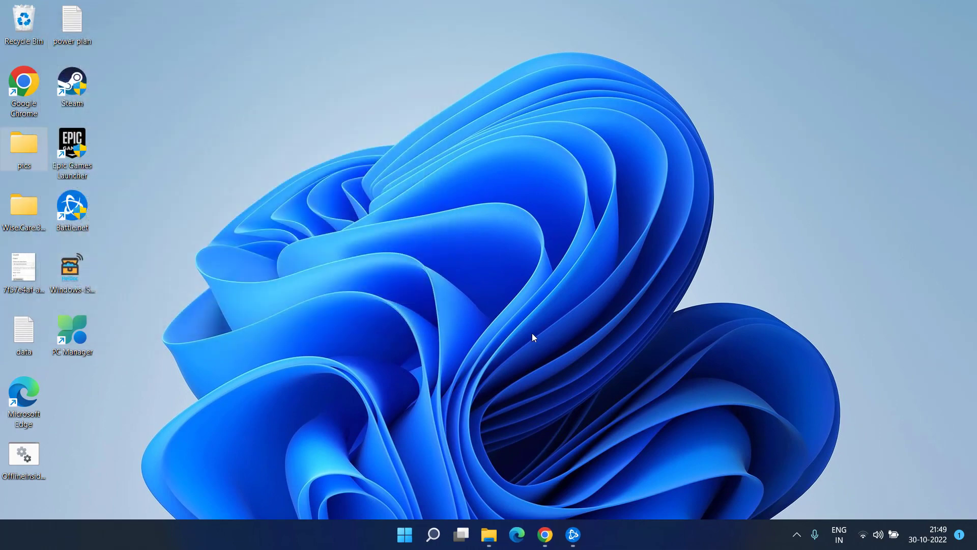
click(545, 535)
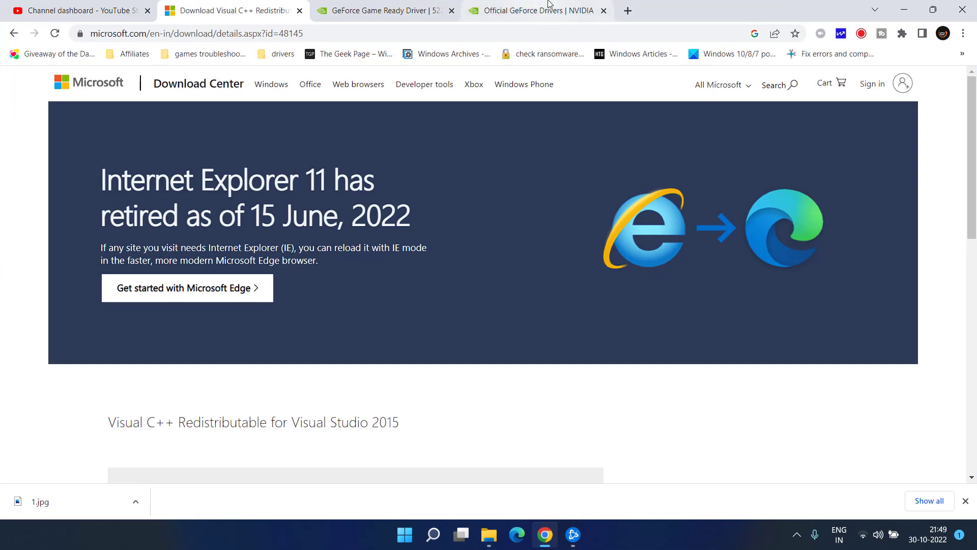
click(510, 5)
click(386, 15)
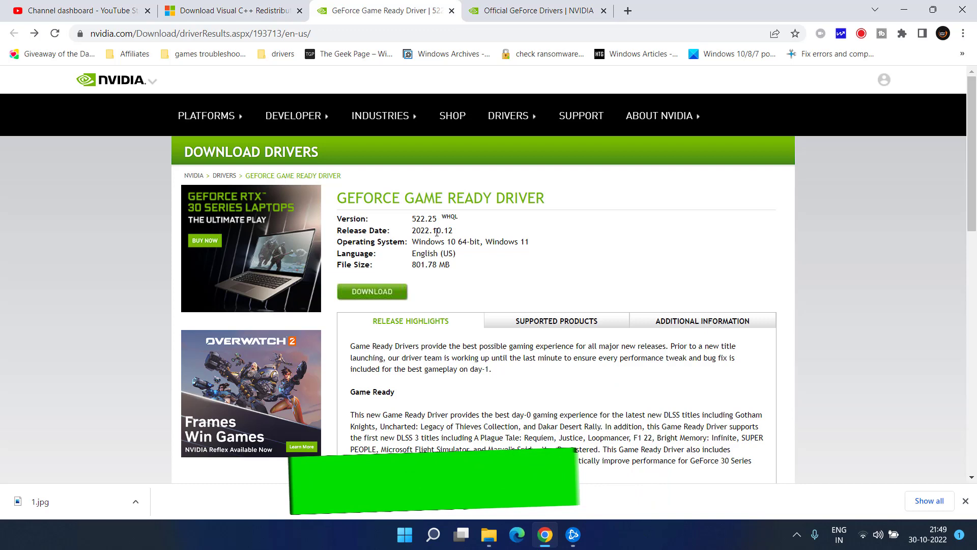
Step: Save the 522.25 driver installer to the Desktop, then cancel the download
click(380, 295)
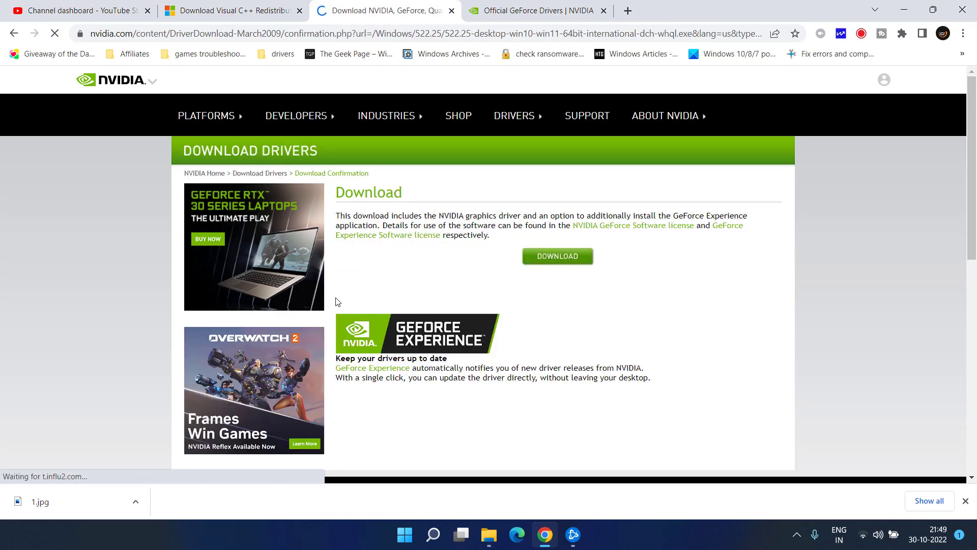
click(575, 259)
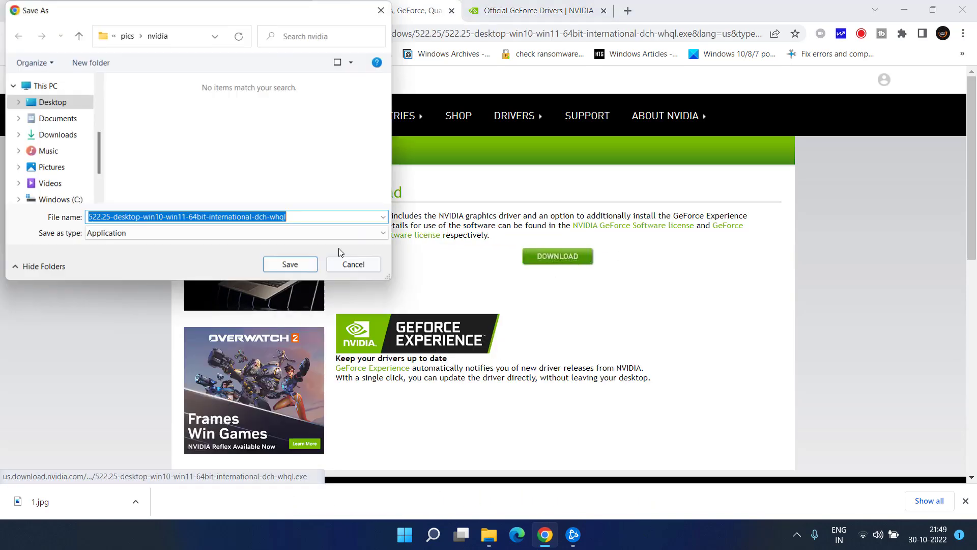
click(46, 101)
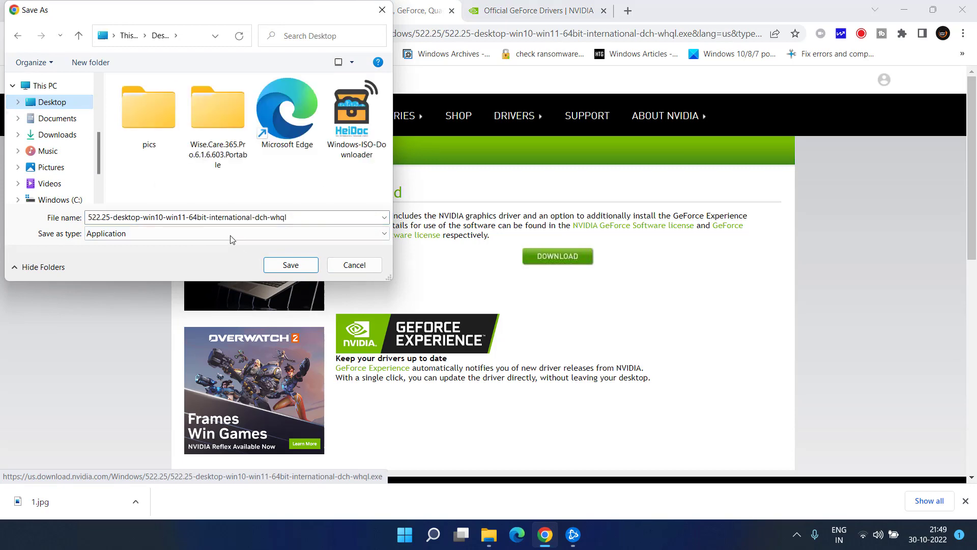
click(287, 265)
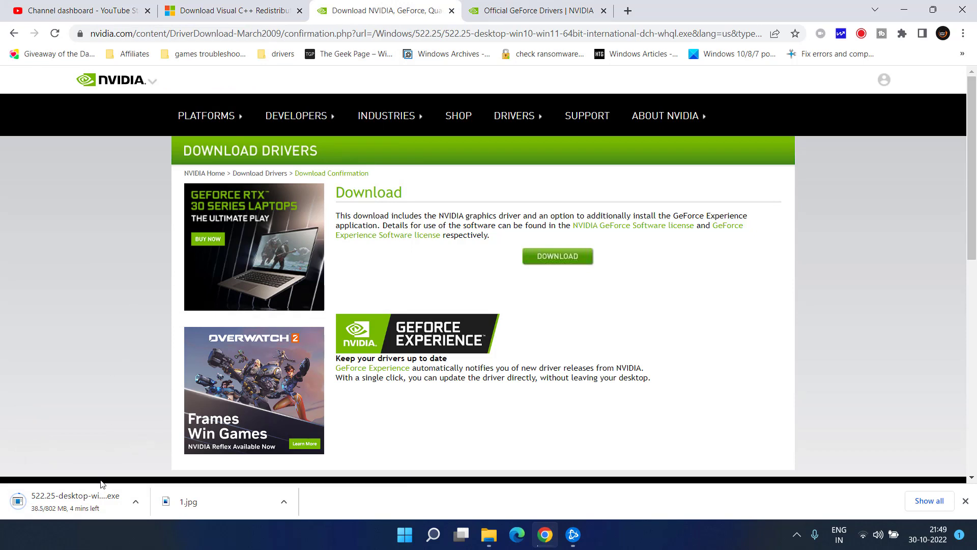
click(135, 502)
click(140, 479)
Step: In Battle.net, enable Warzone's additional command line arguments with -d3d11 and save
click(906, 9)
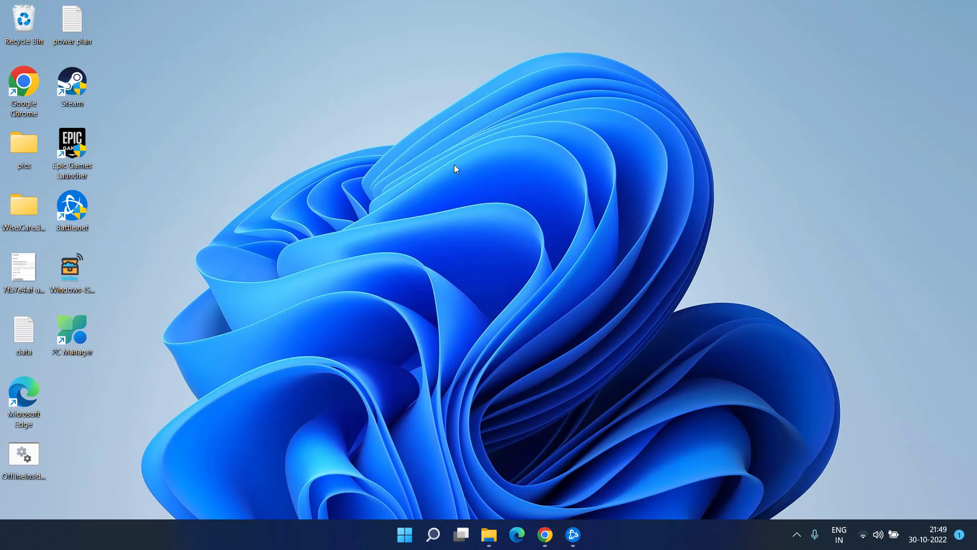
click(573, 529)
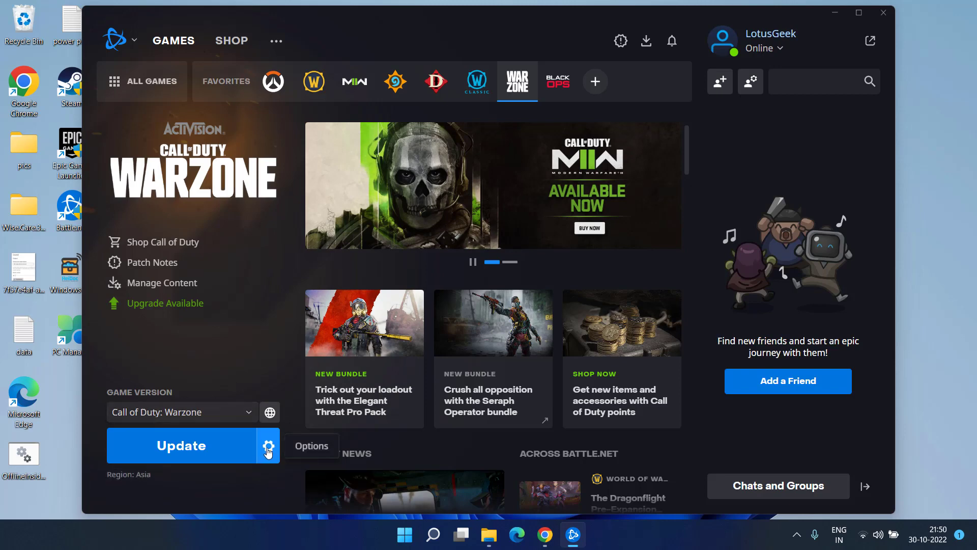
click(268, 448)
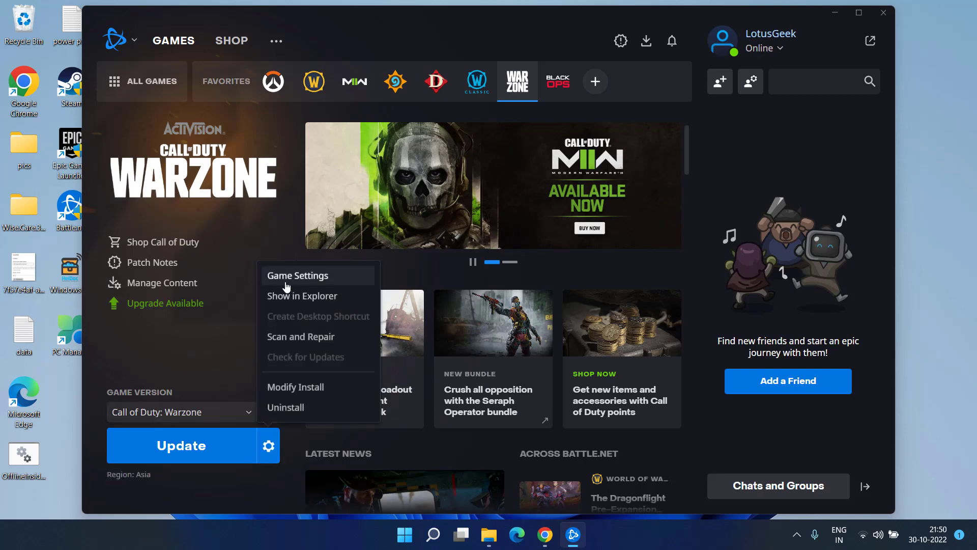
click(299, 281)
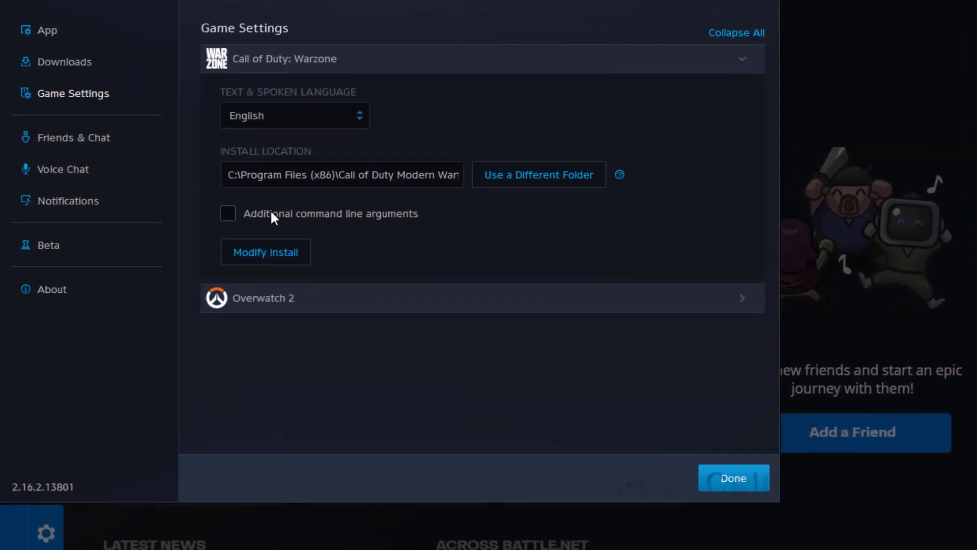
click(227, 213)
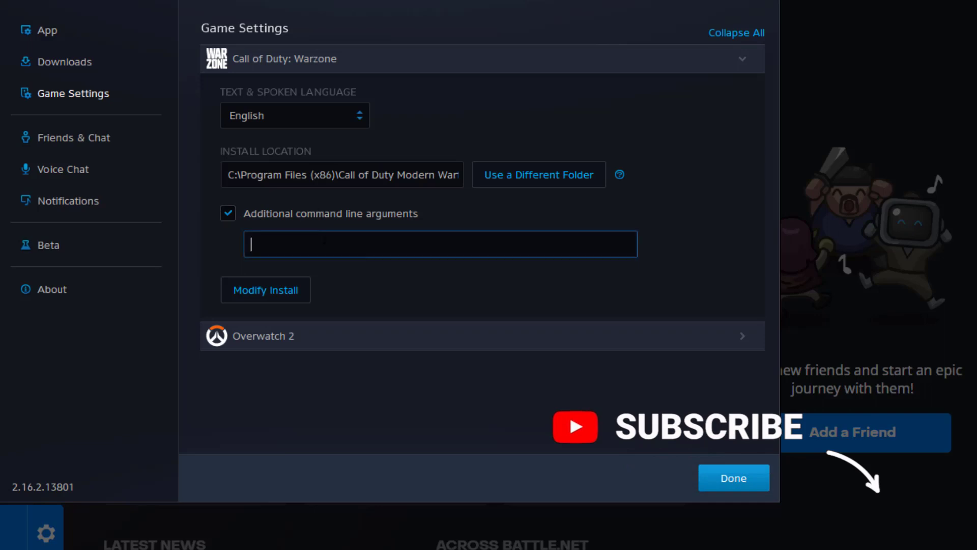
text(-d3)
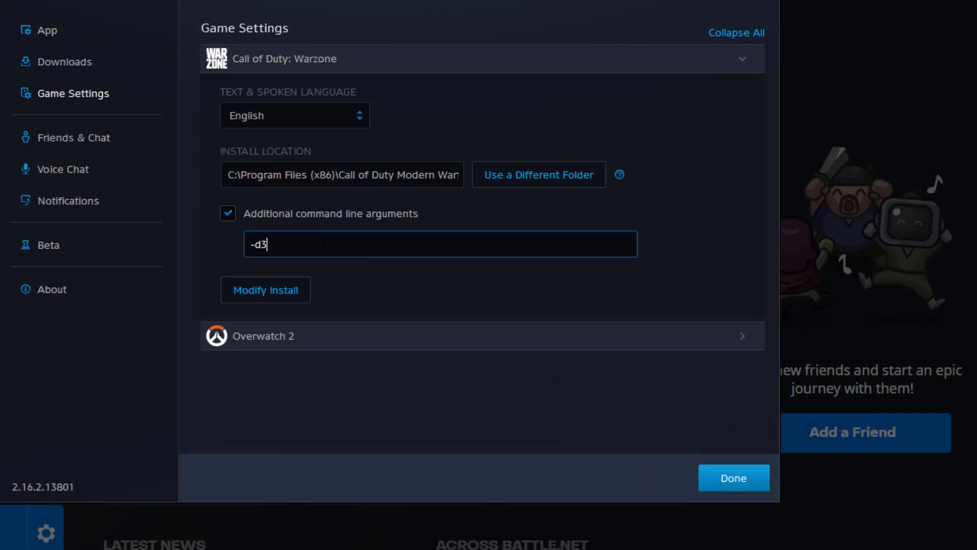
text(d11)
click(726, 479)
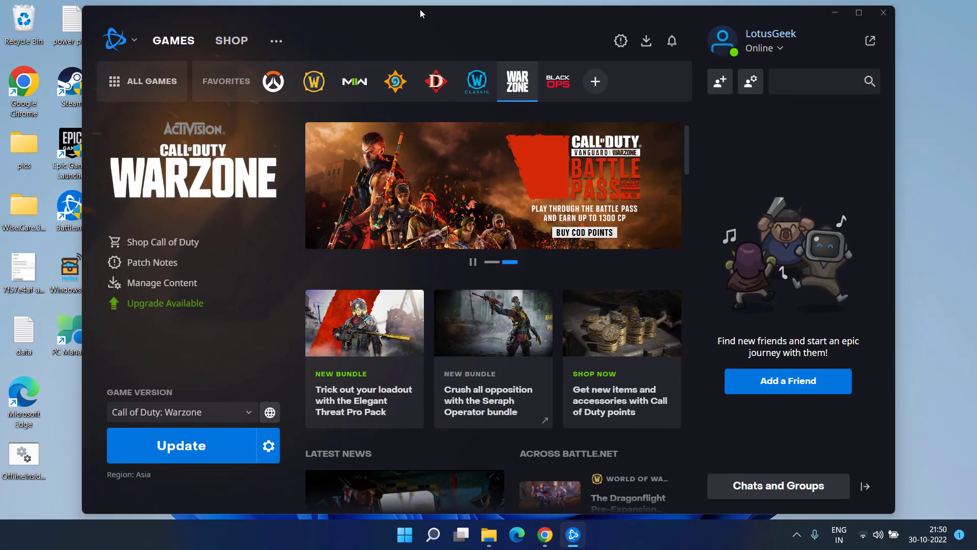
Step: Open Steam from the tray and bring up The Sims 4 properties in the Library
click(835, 12)
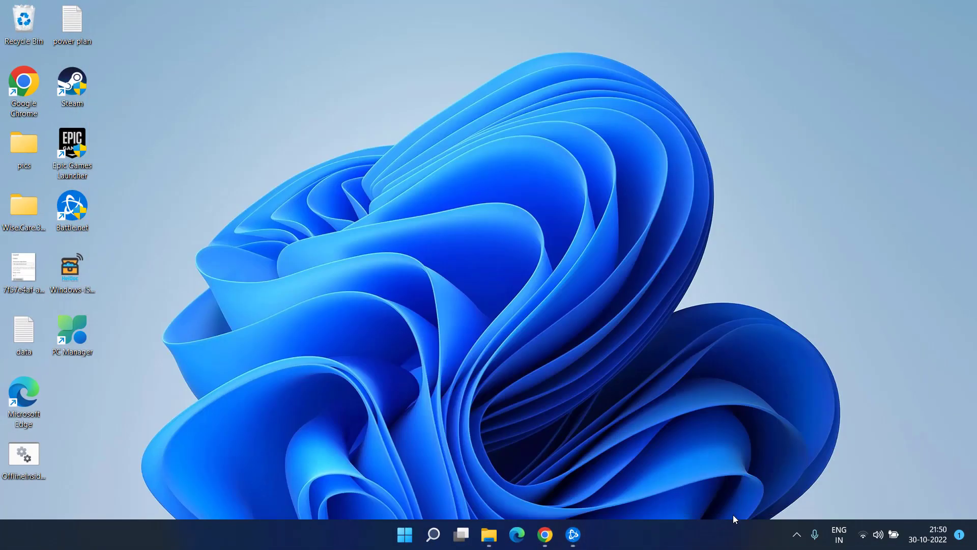
click(795, 538)
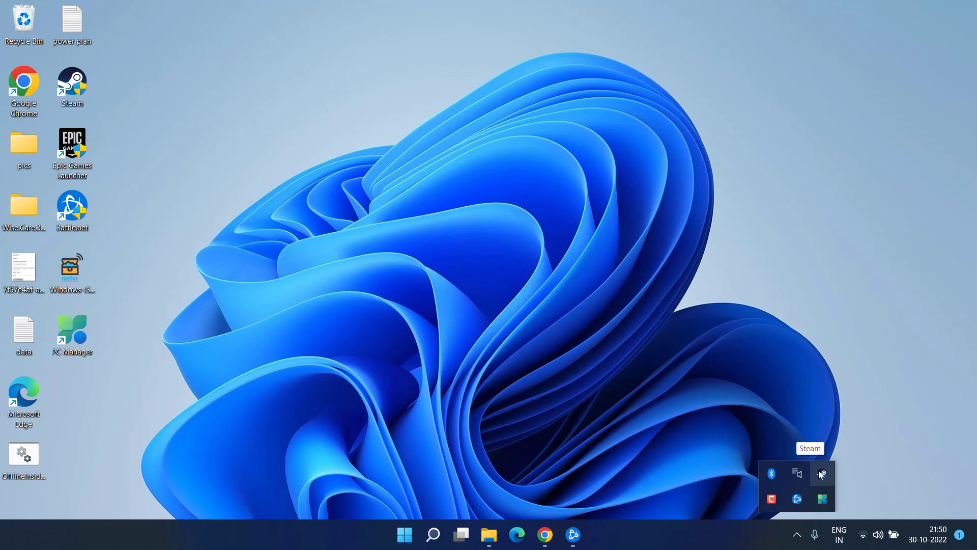
click(820, 473)
click(295, 63)
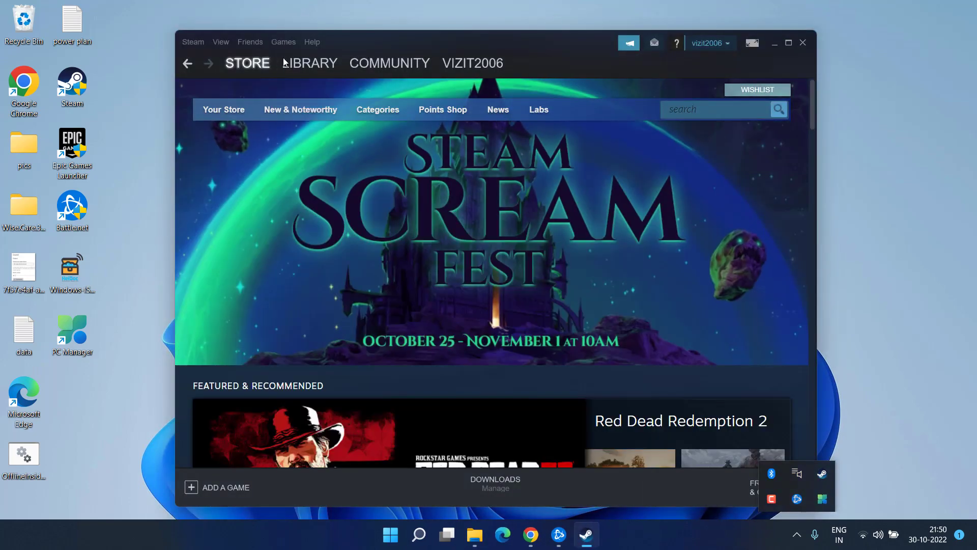
click(226, 199)
right_click(226, 199)
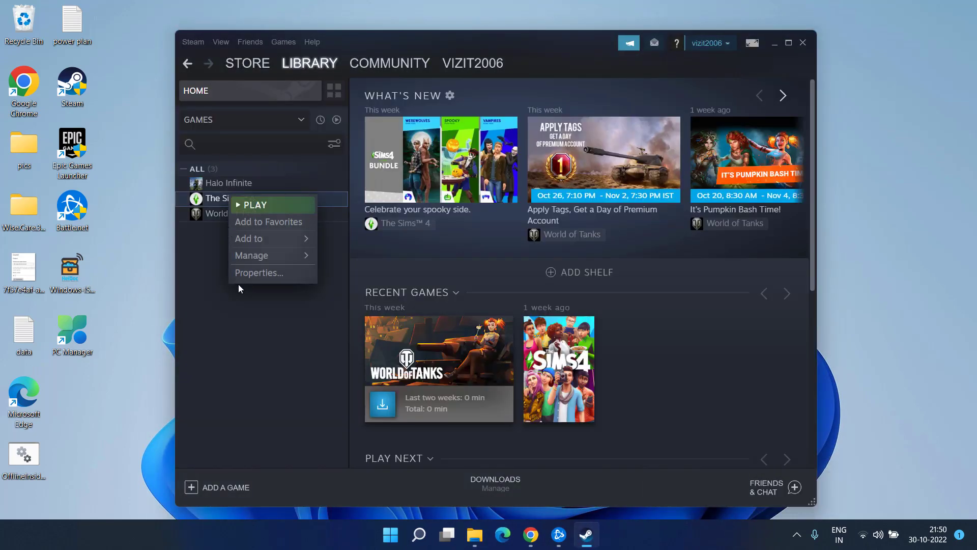
click(260, 275)
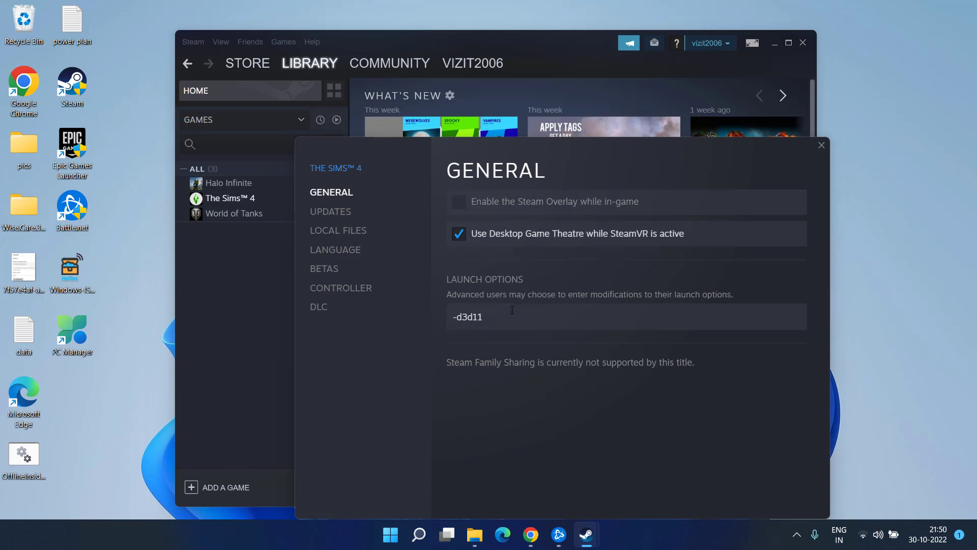
Step: Check that The Sims 4 launch options read -d3d11, then close Steam
click(489, 317)
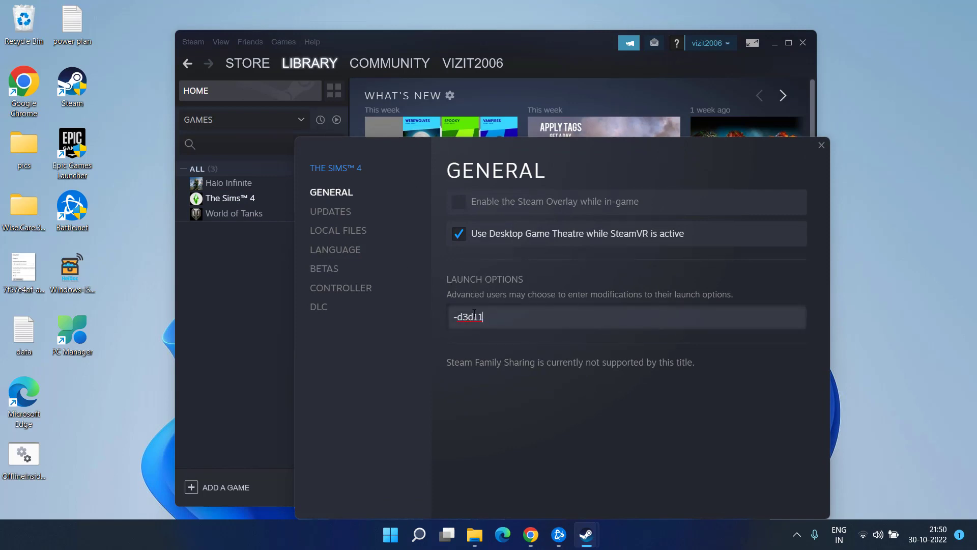
drag(505, 318, 432, 321)
click(820, 145)
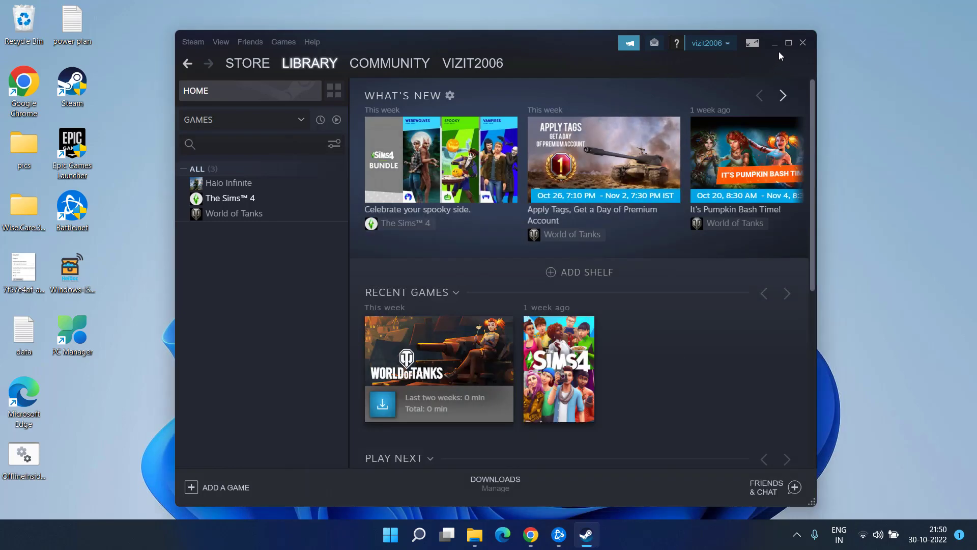
click(801, 45)
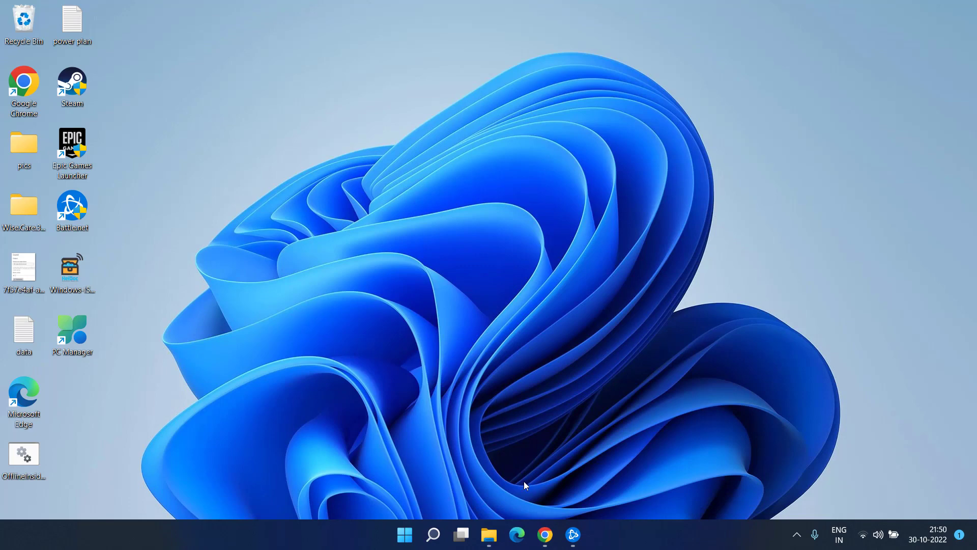
Step: Select vc_redist.x86.exe and vc_redist.x64.exe on the Visual C++ 2015 download page and save them
click(545, 531)
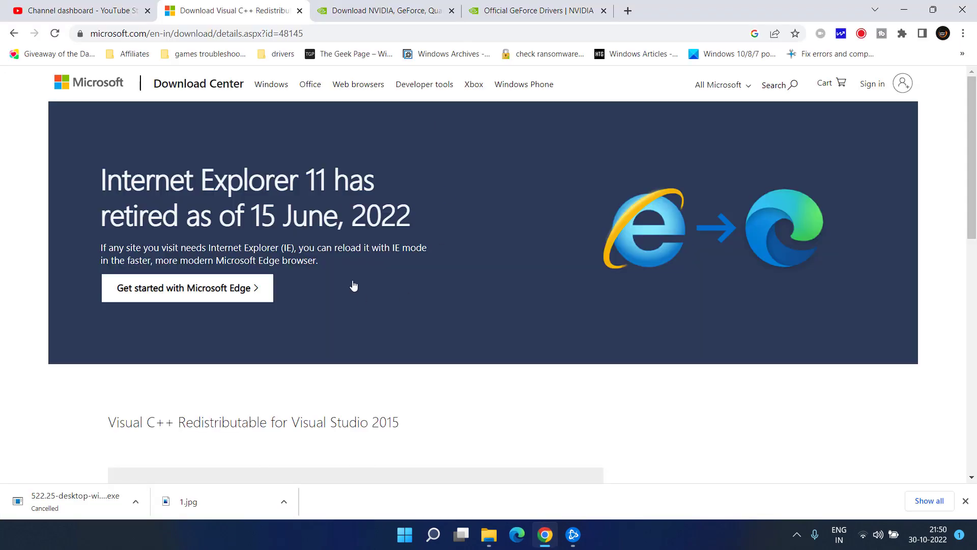
scroll(326, 256, down, 5)
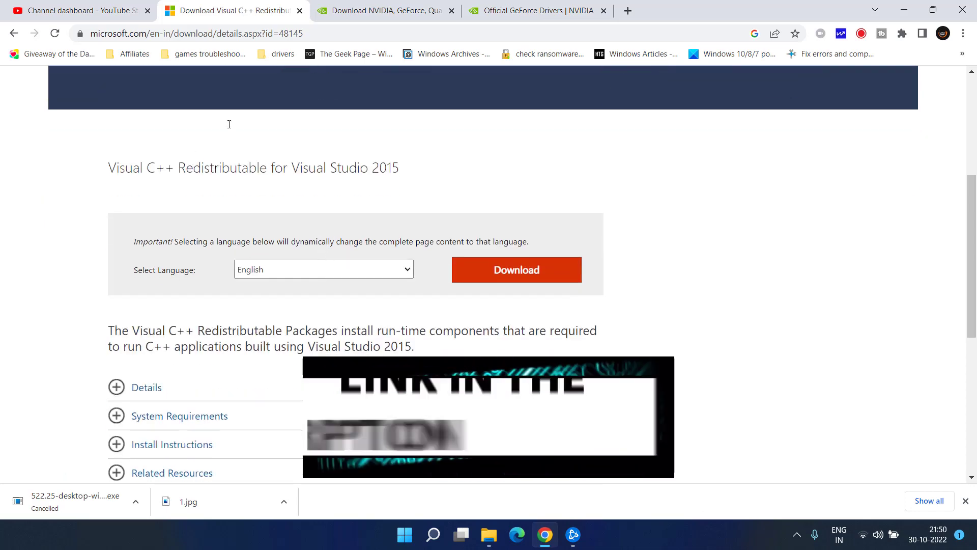
click(510, 274)
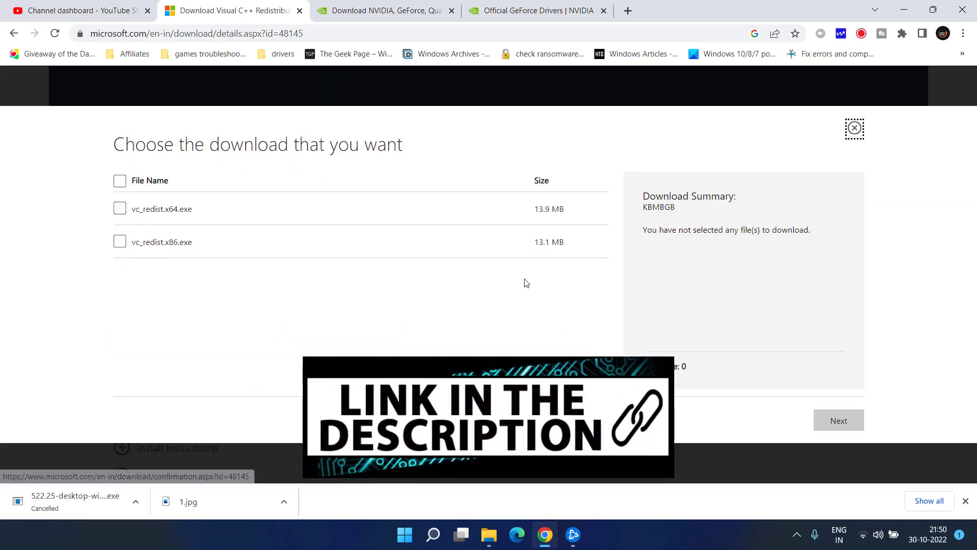
click(119, 242)
click(117, 210)
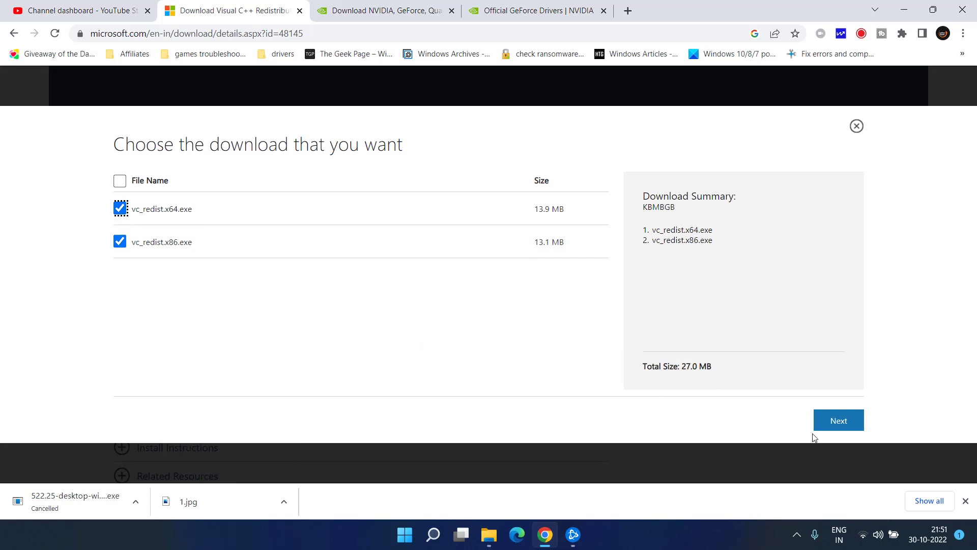
click(840, 422)
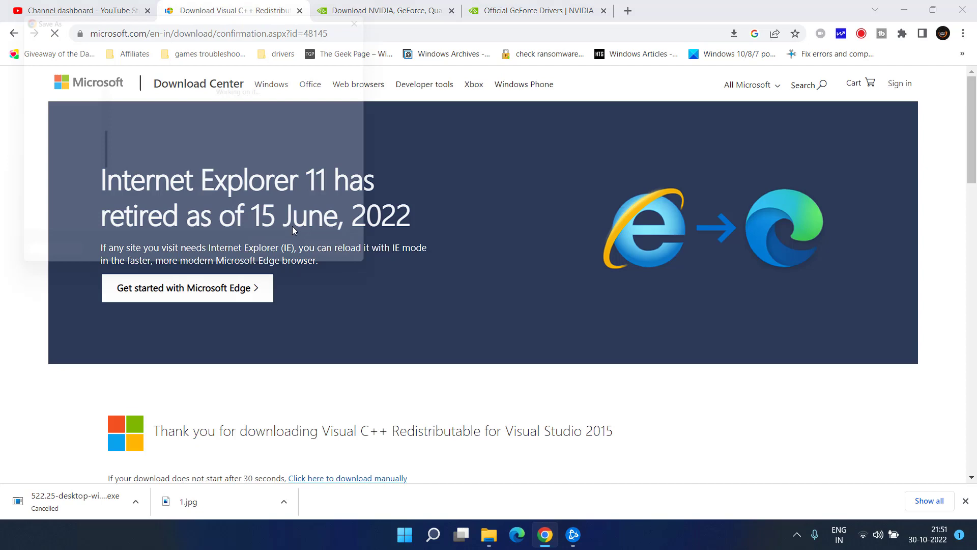
click(297, 266)
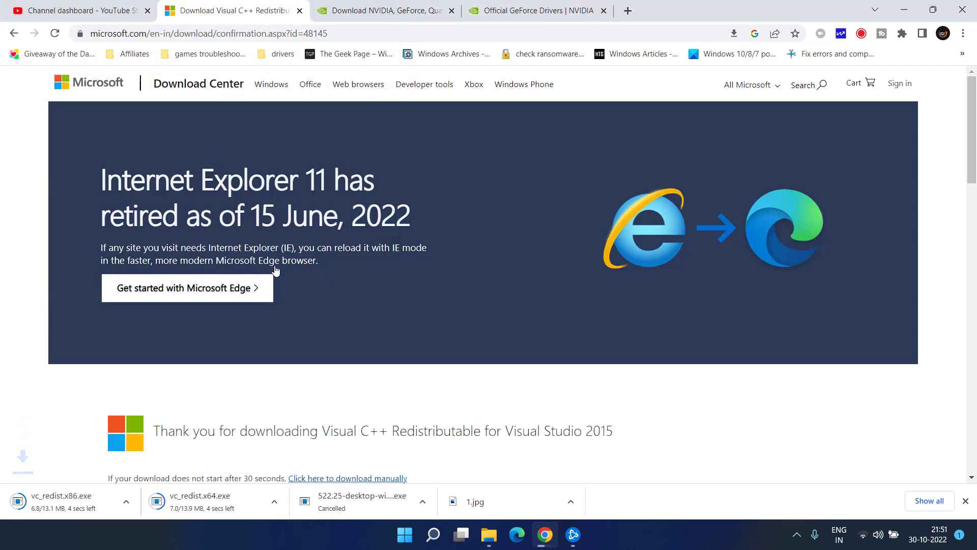
Step: Install vc_redist.x64.exe after accepting its license terms
click(224, 506)
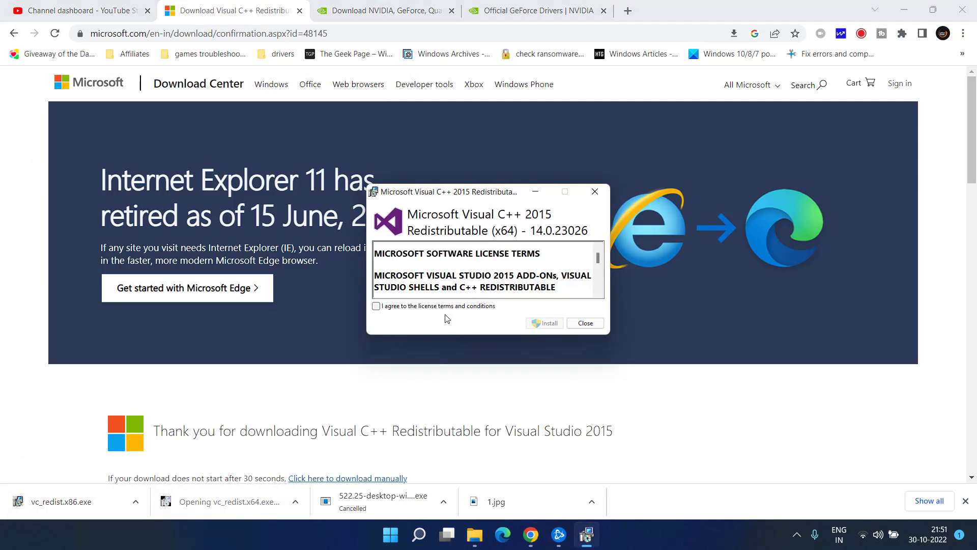
click(436, 307)
click(544, 322)
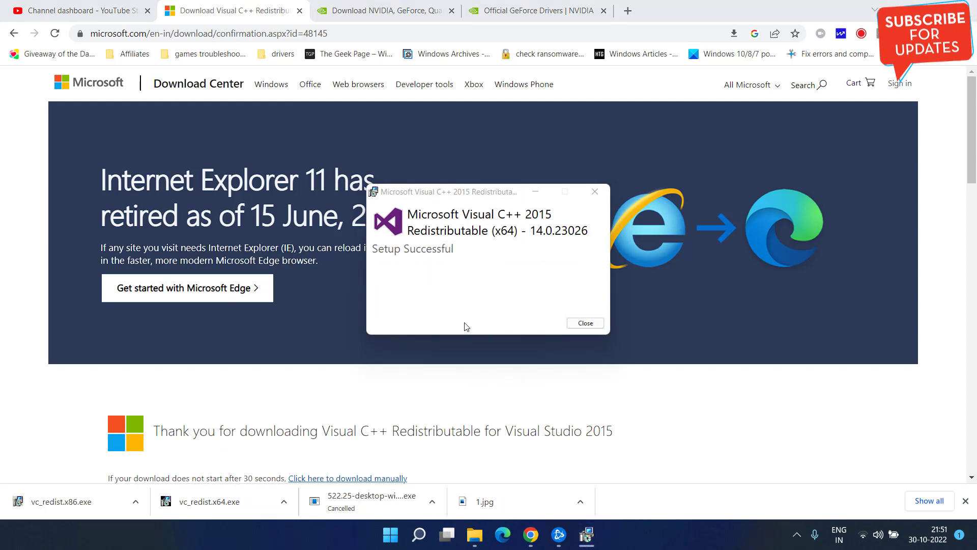
click(570, 324)
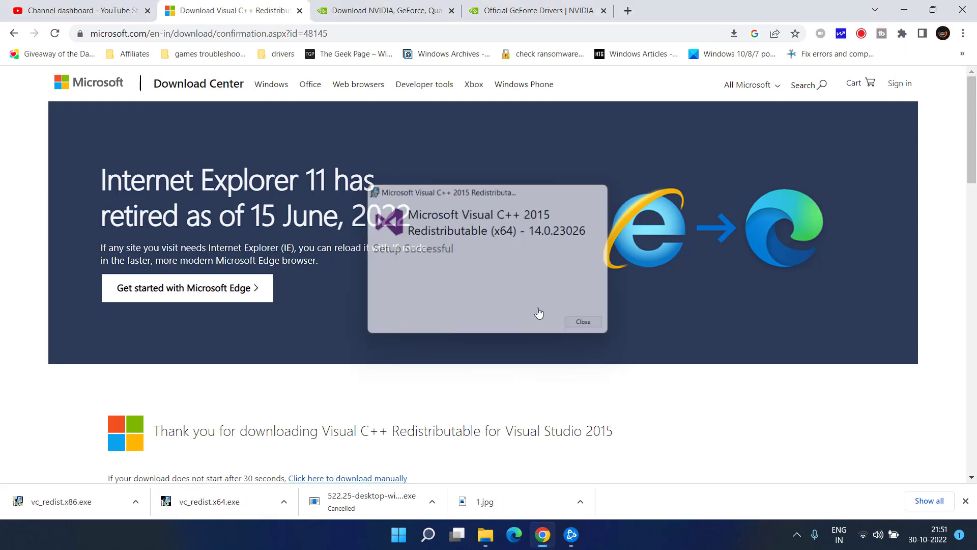
Step: Install vc_redist.x86.exe after accepting its license terms, then minimize Chrome
click(69, 498)
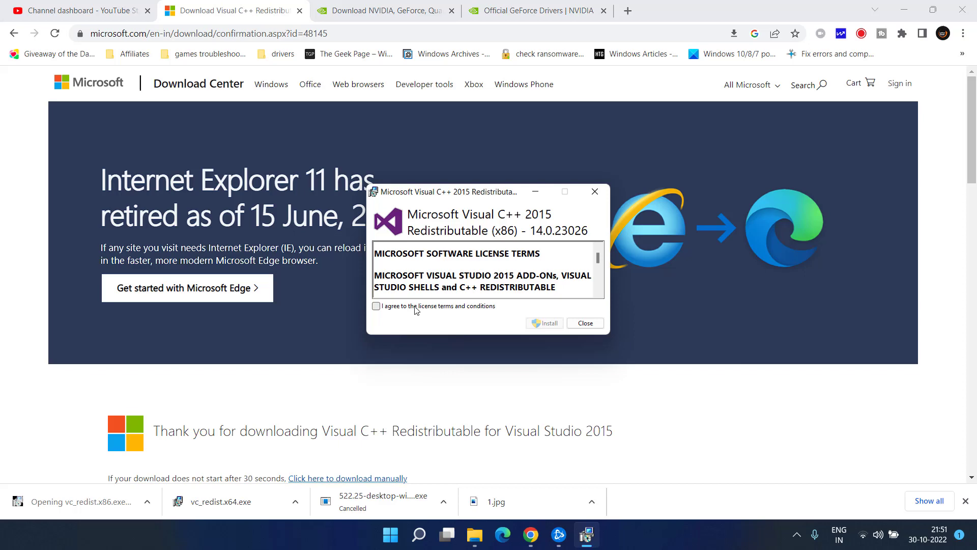
click(440, 308)
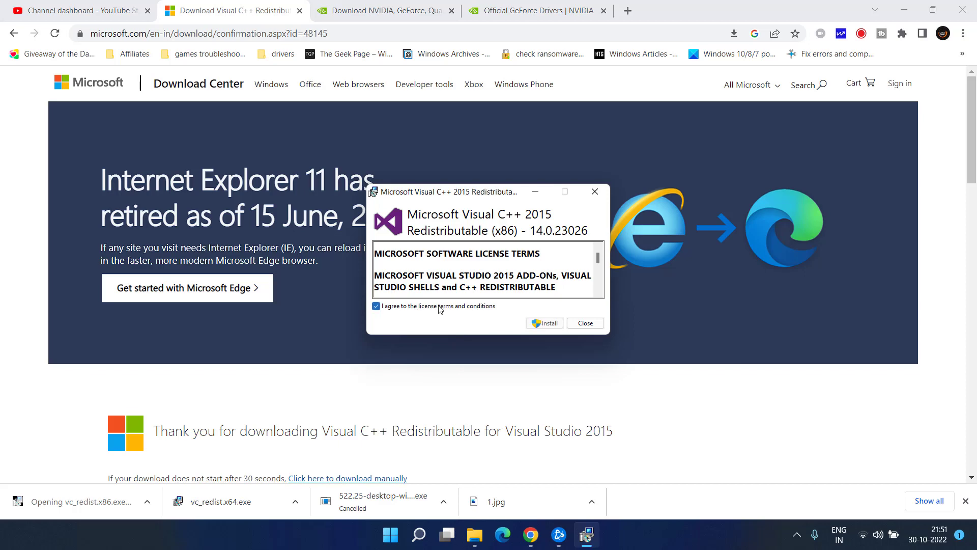
click(543, 324)
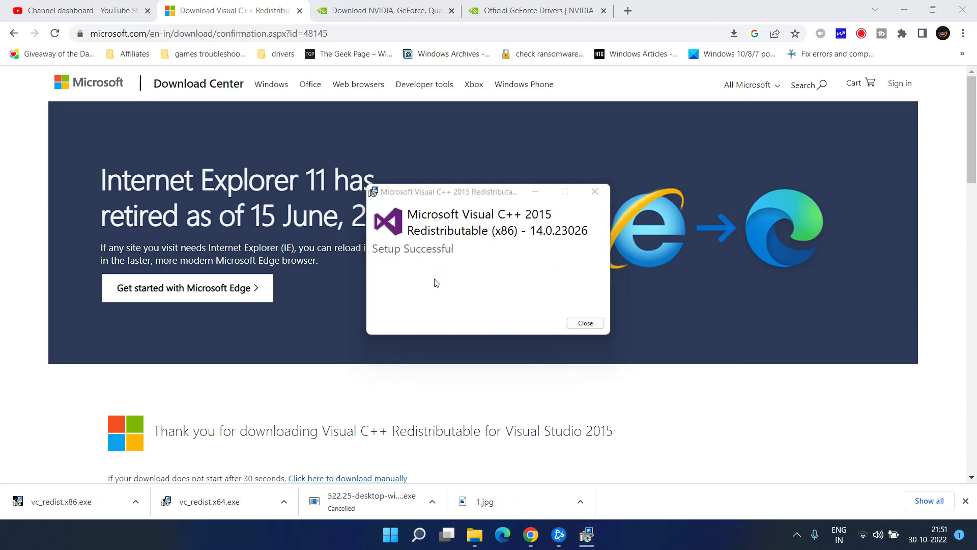
click(584, 323)
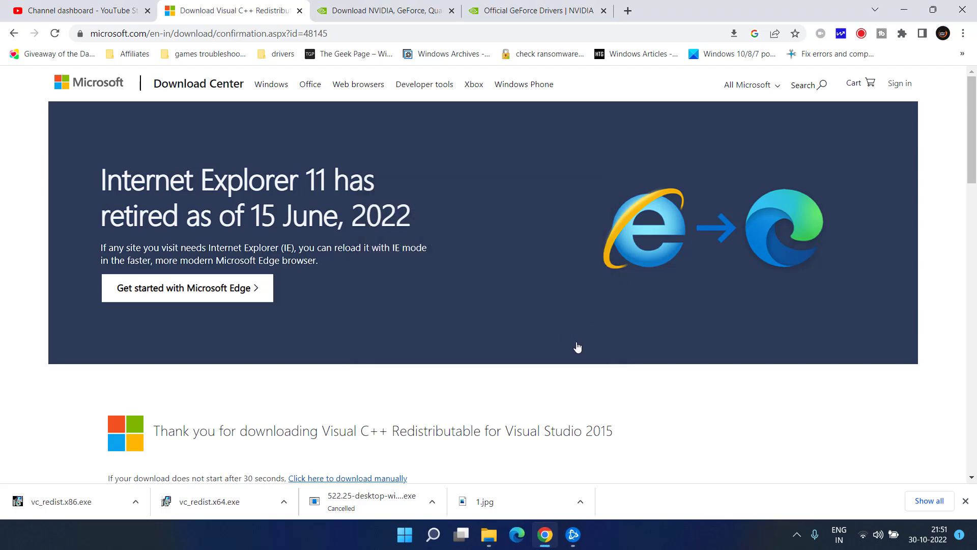
click(904, 10)
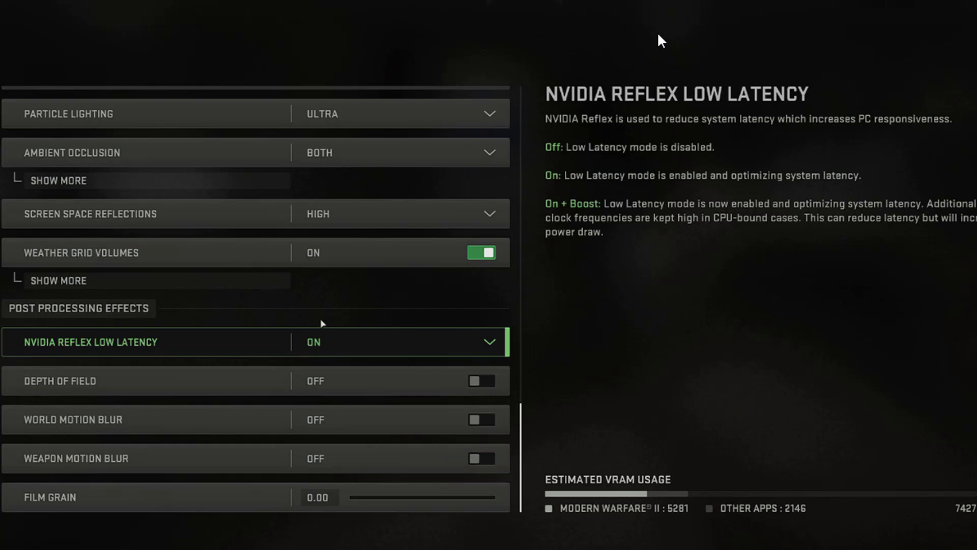
key(super+d)
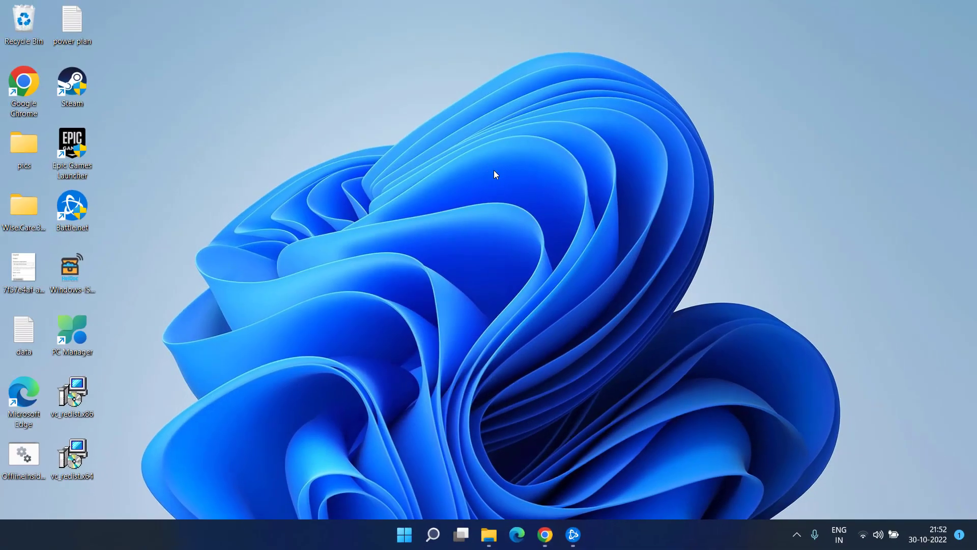